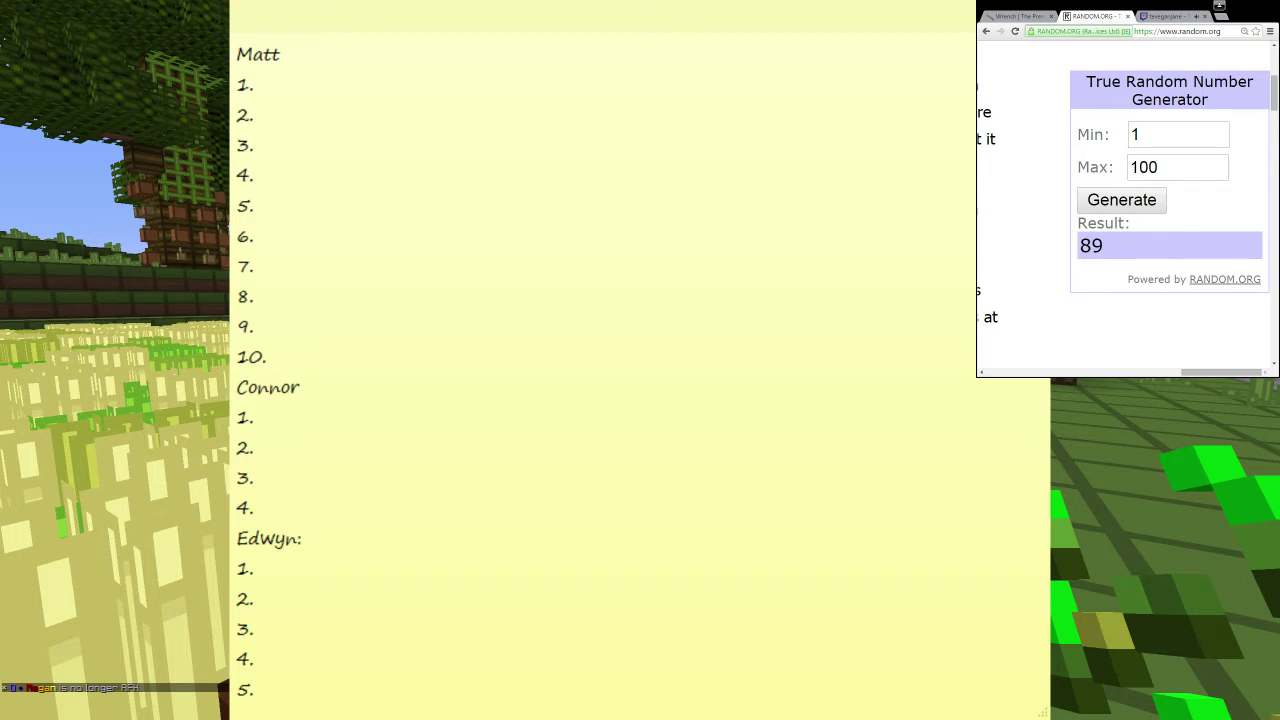
Step: Generate and enter Matt's first three raffle numbers: 55, 9 and 24
key("ctrl+Tab")
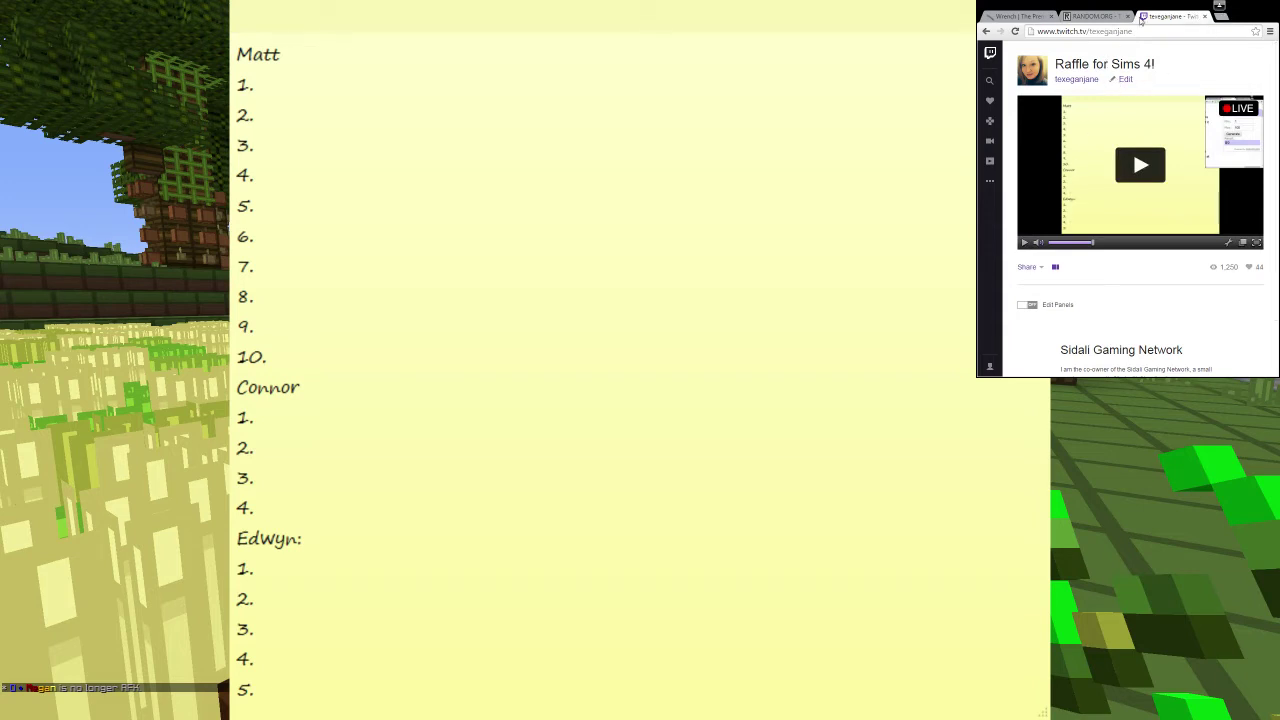
left_click(1095, 16)
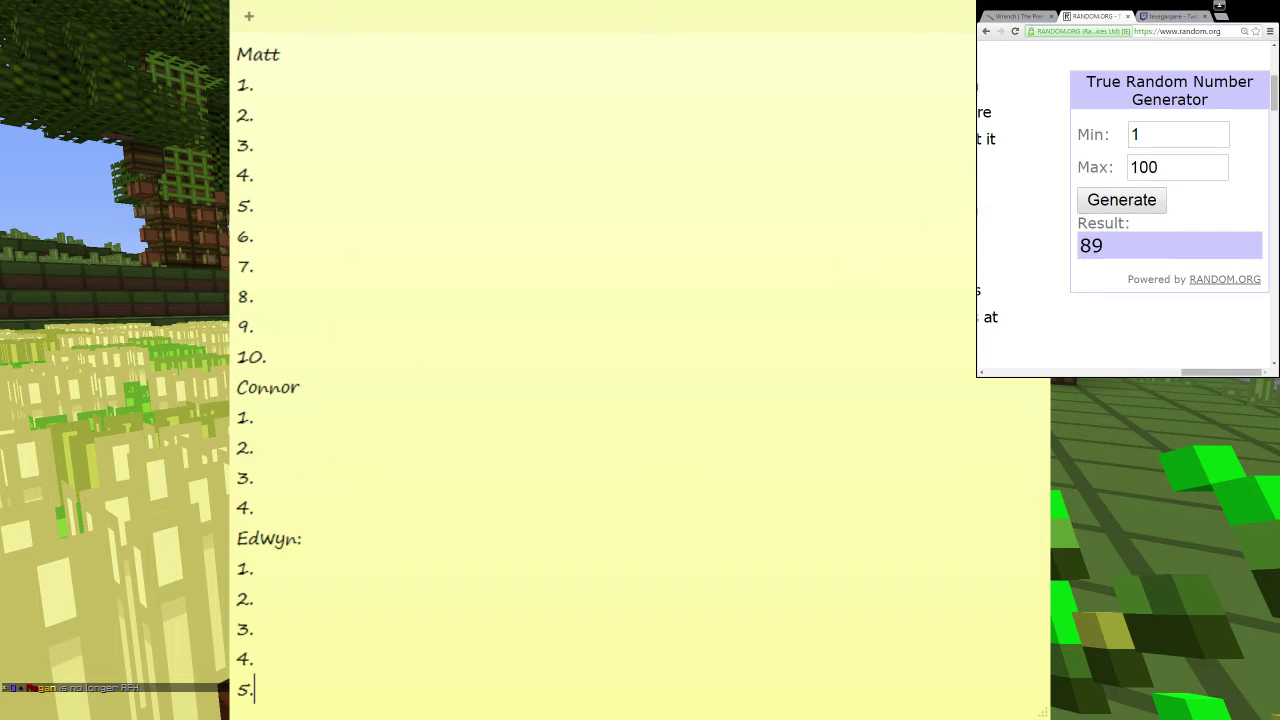
left_click(1129, 210)
left_click(366, 86)
type("55")
left_click(1117, 207)
left_click(329, 123)
left_click(291, 117)
type("9")
left_click(1110, 200)
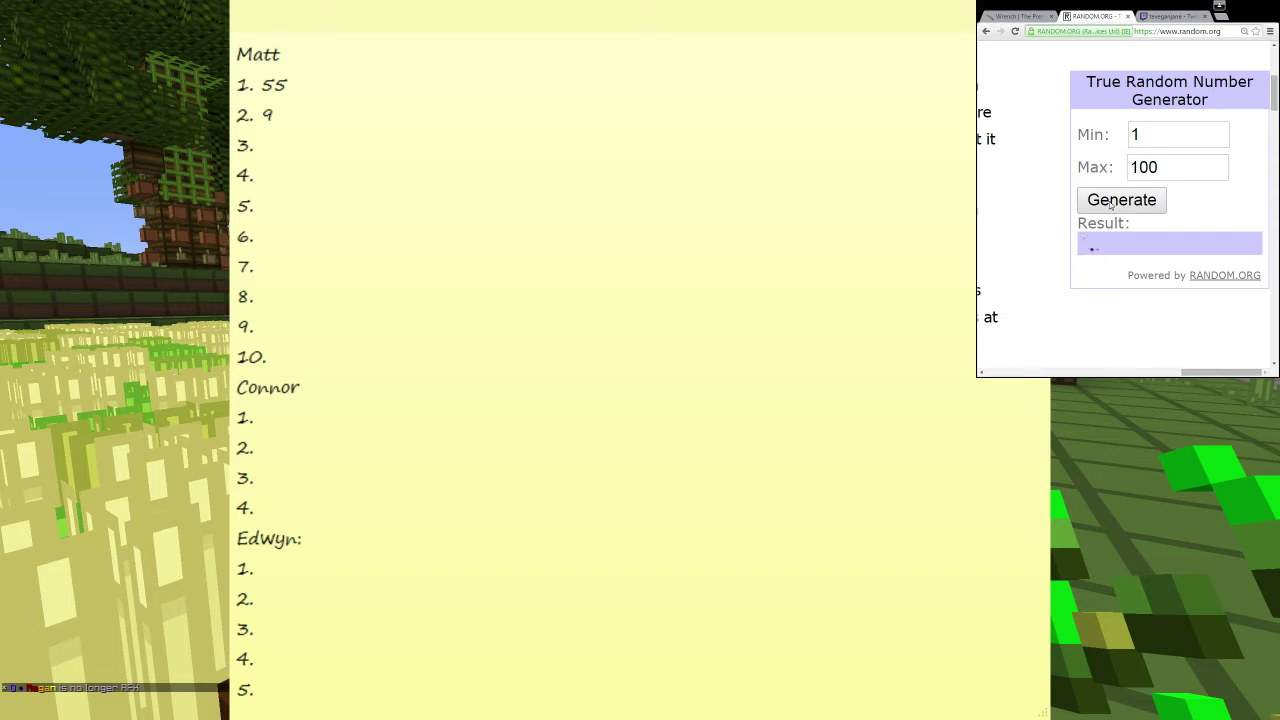
left_click(311, 149)
left_click(311, 149)
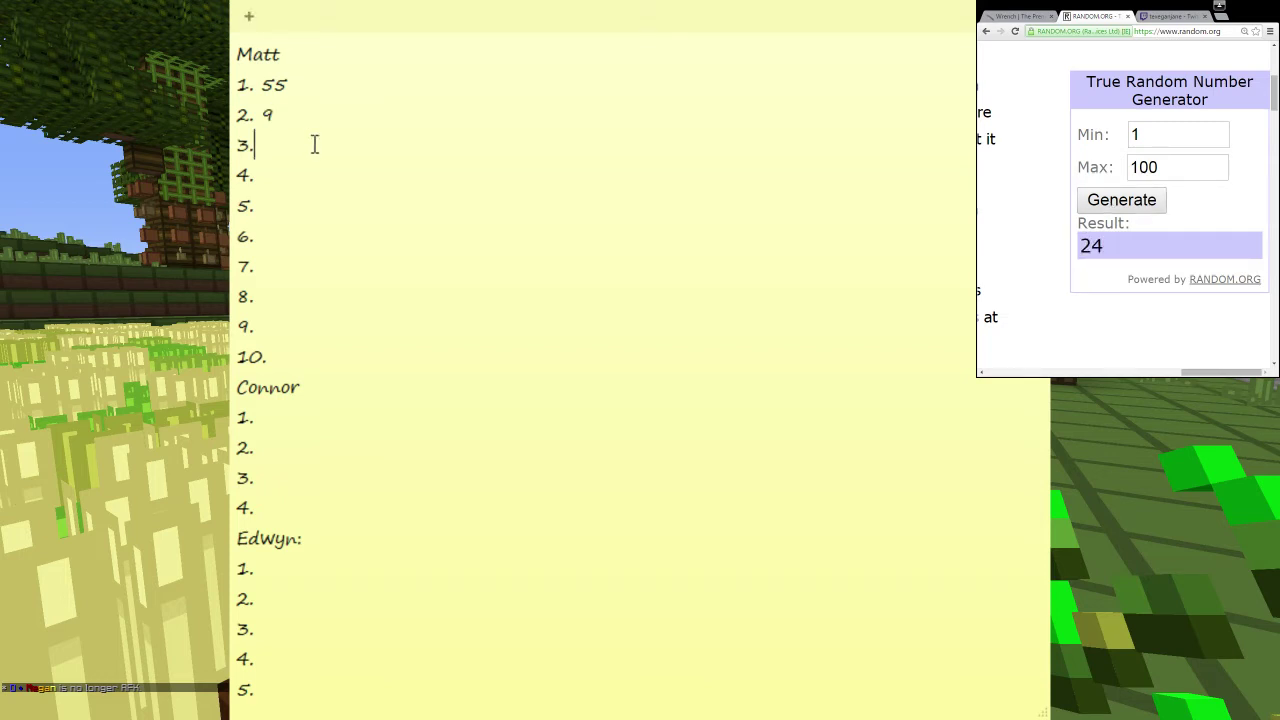
type("24")
Step: Generate and enter Matt's lines 4–6 as 46, 76 and 38
left_click(1095, 198)
left_click(329, 189)
left_click(274, 177)
type("46")
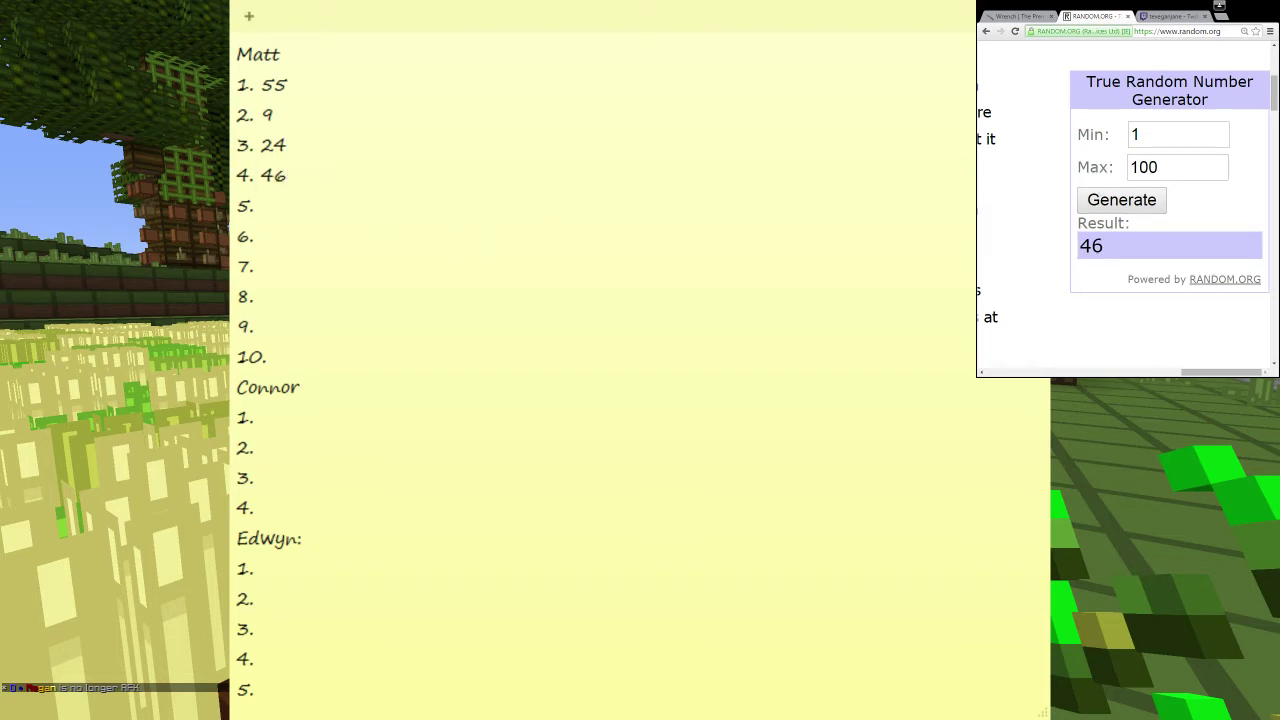
left_click(1122, 202)
left_click(281, 190)
left_click(286, 206)
type("76")
left_click(287, 232)
left_click(1113, 207)
left_click(283, 230)
type("38")
Step: Generate and enter Matt's lines 7 and 8 as 7 and 92
left_click(1125, 201)
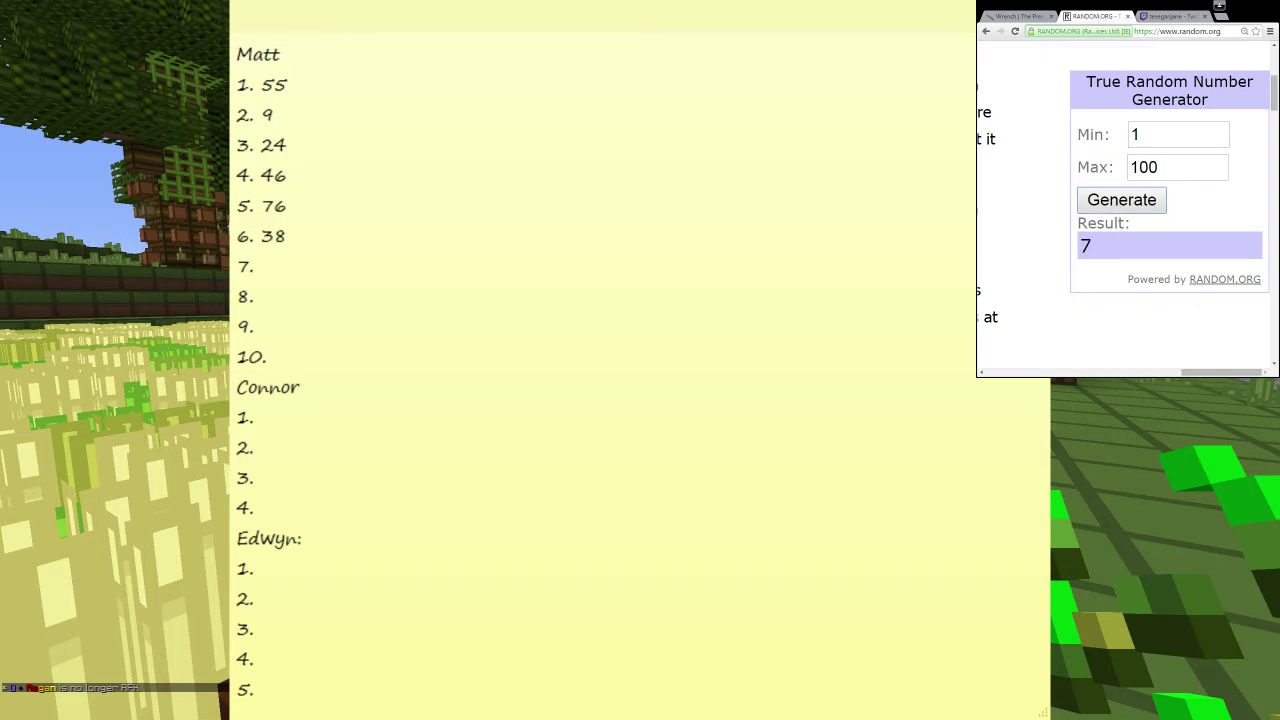
left_click(286, 270)
left_click(286, 270)
type("7")
left_click(1100, 205)
left_click(277, 294)
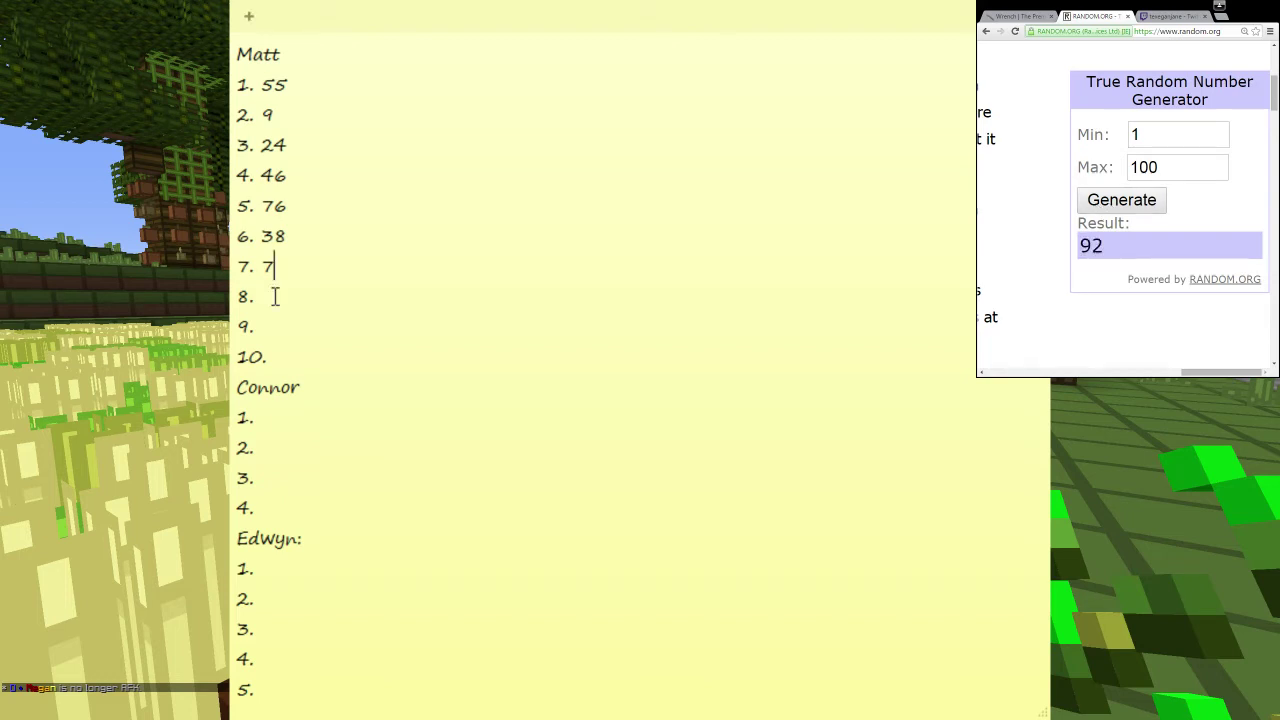
left_click(286, 284)
type("92")
Step: Generate and enter Matt's last two numbers, 61 and 64, fixing a mistyped 3
left_click(1130, 200)
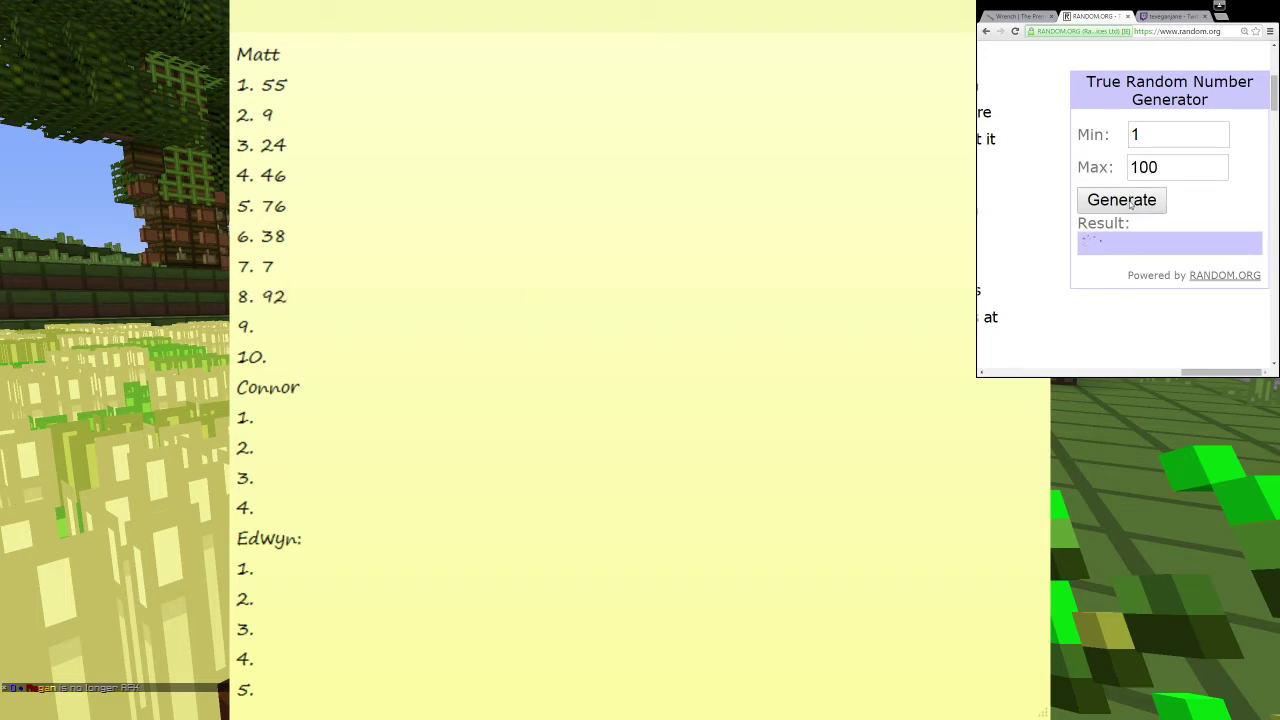
left_click(333, 330)
type("3")
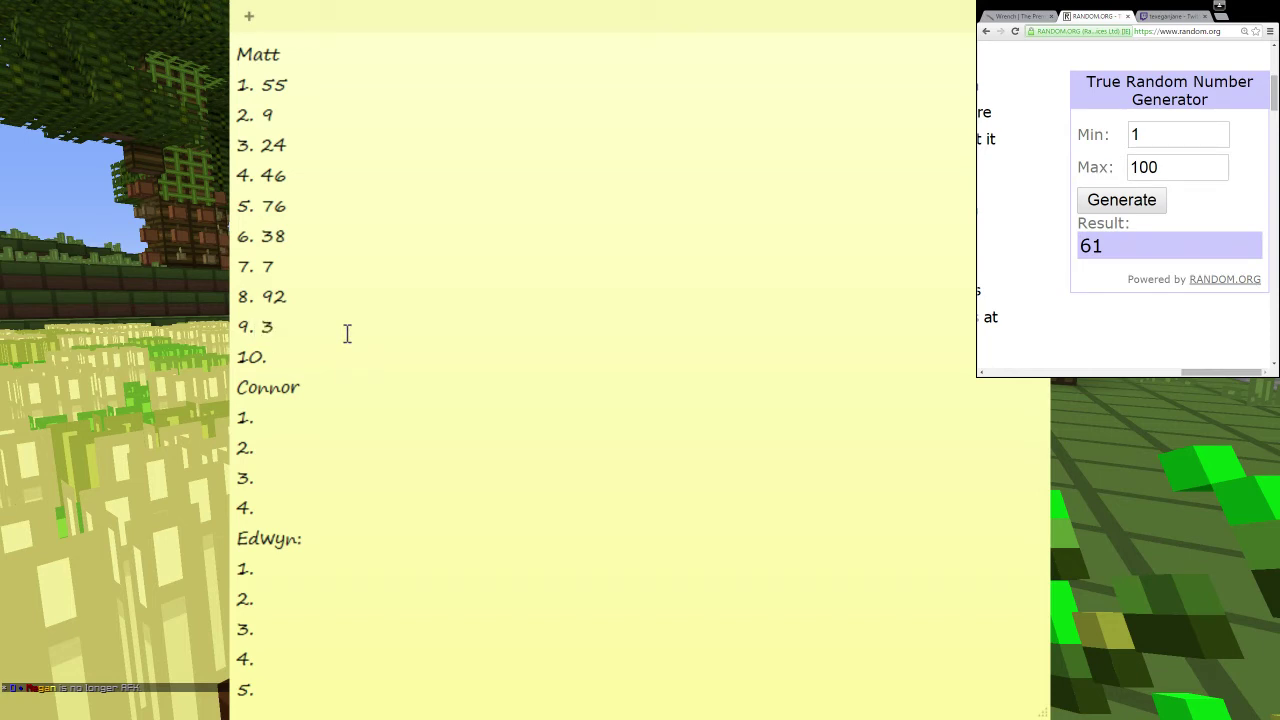
key("BackSpace")
type("61")
left_click(1093, 202)
left_click(284, 357)
type("64")
left_click(285, 422)
Step: Generate and enter Connor's first two numbers, 74 and 94
left_click(1100, 210)
left_click(314, 420)
type("74")
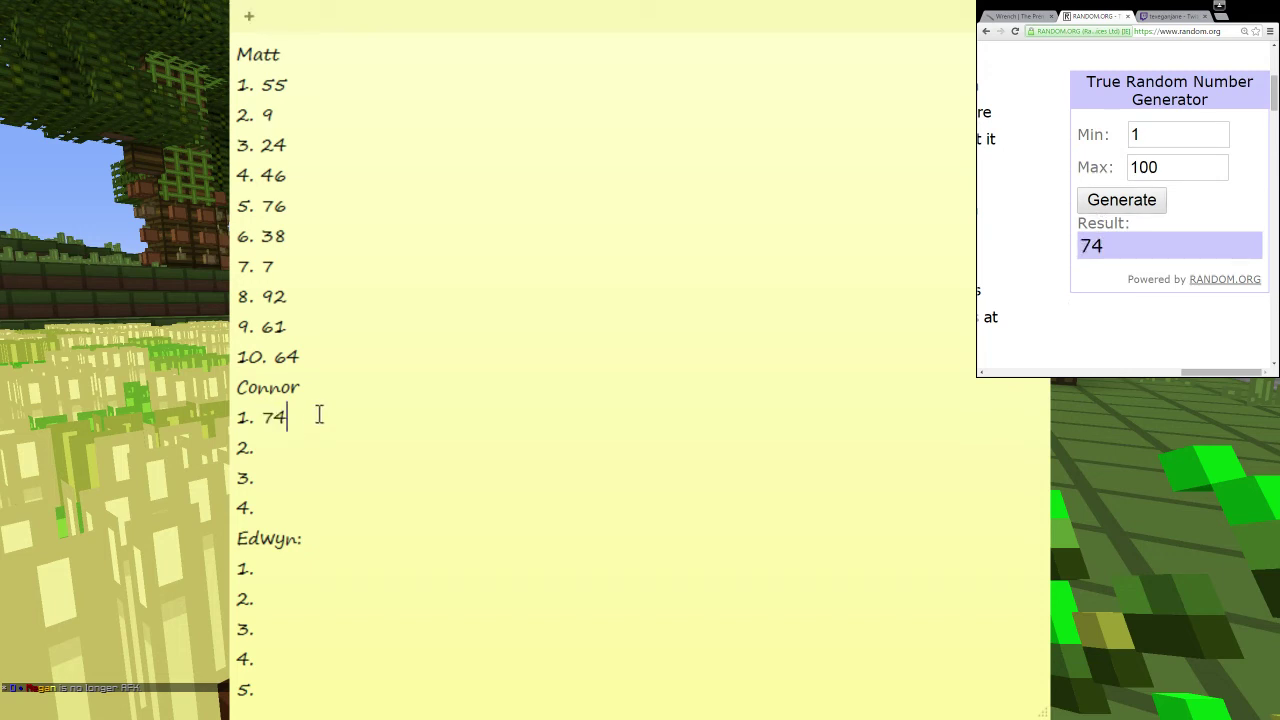
left_click(1119, 205)
left_click(286, 446)
type("94")
Step: Generate and enter Connor's lines 3 and 4 as 4 and 41
left_click(270, 478)
left_click(1102, 307)
left_click(1116, 212)
left_click(286, 480)
type("4")
left_click(268, 510)
left_click(1116, 196)
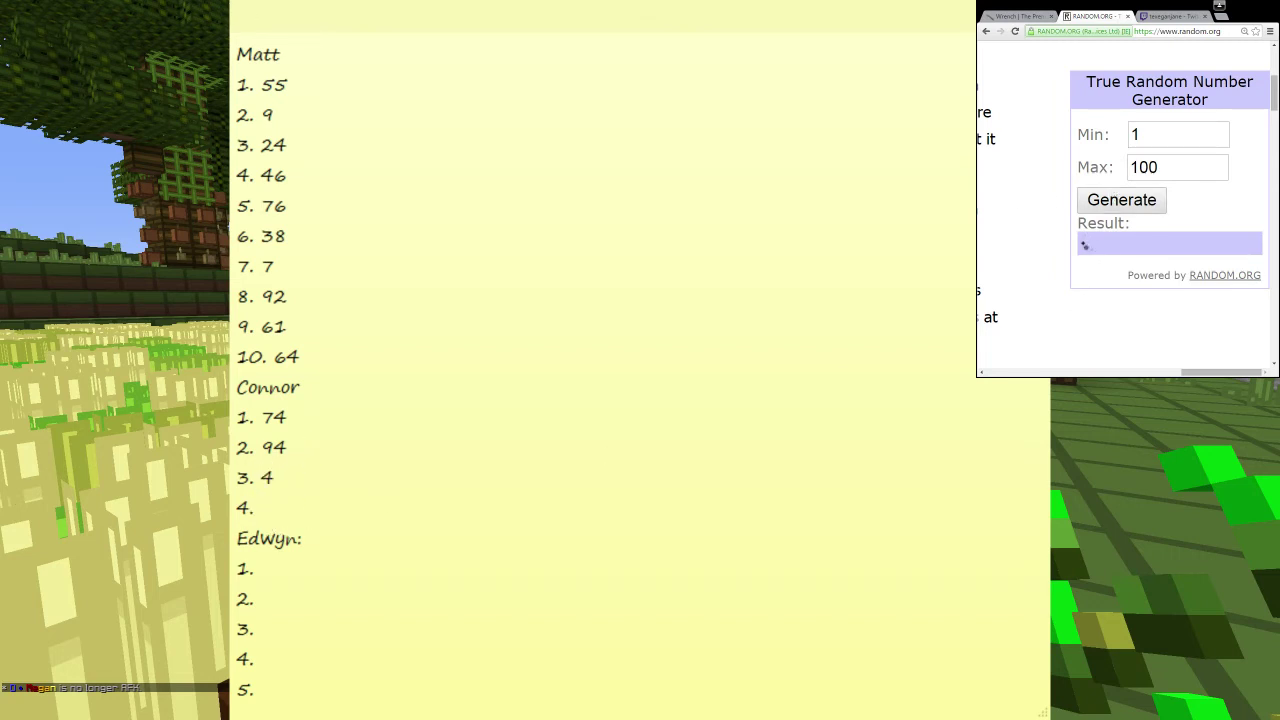
left_click(286, 506)
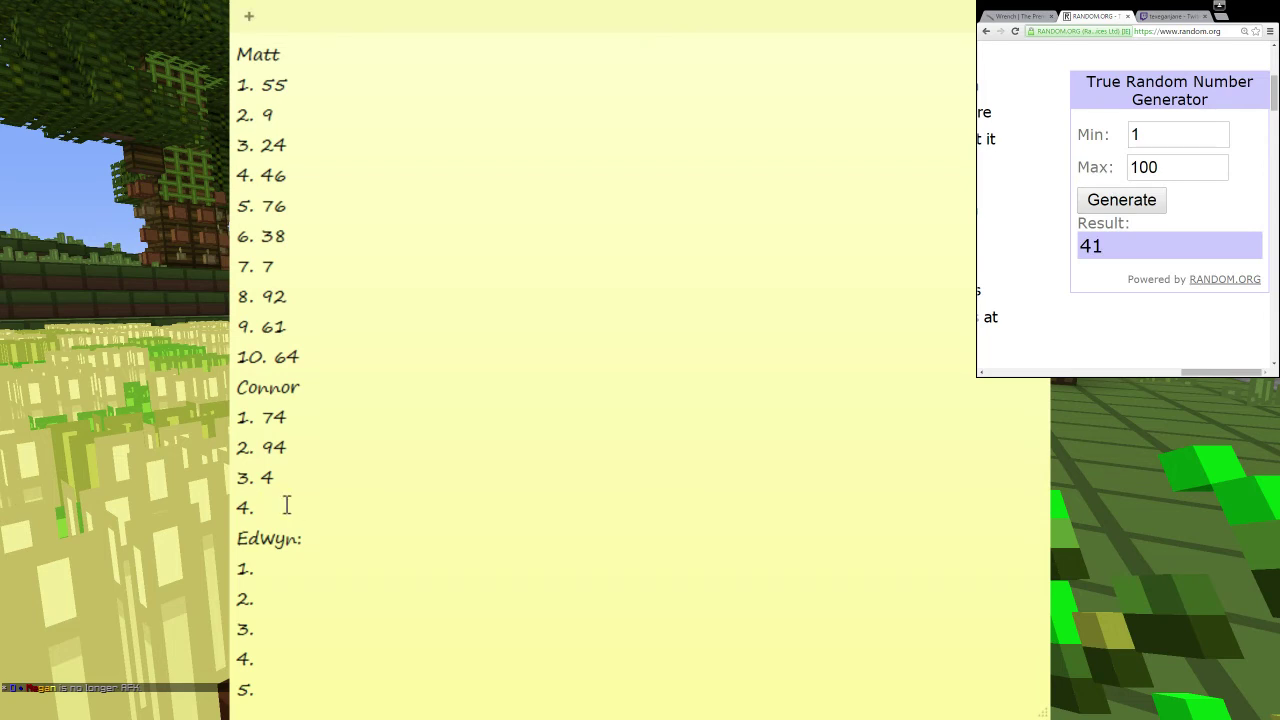
type("41")
Step: Generate and enter Edwyn's first two numbers, 44 and 3
left_click(306, 566)
left_click(1122, 199)
left_click(289, 568)
type("44")
left_click(1090, 201)
left_click(300, 594)
type("3")
Step: Generate and enter Edwyn's lines 3–5 as 64, 62 and 27
left_click(1100, 208)
left_click(283, 623)
left_click(288, 636)
type("64")
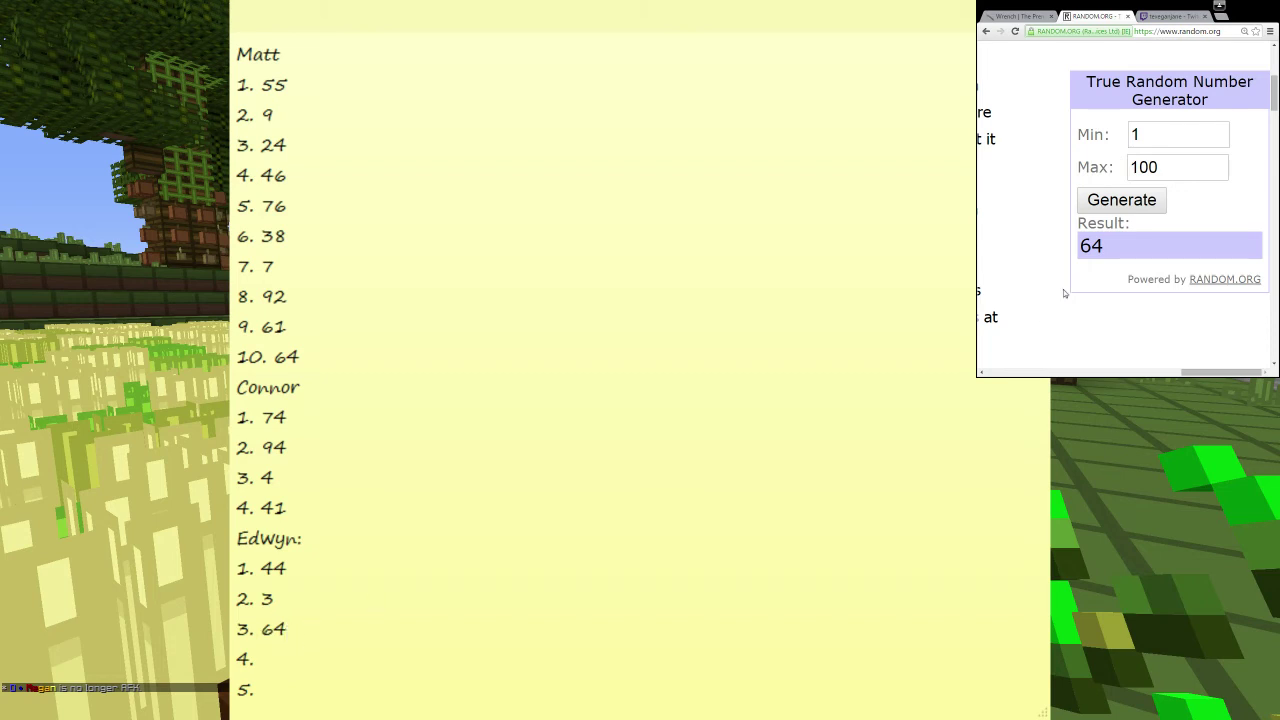
left_click(1092, 208)
left_click(314, 677)
left_click(294, 651)
type("62")
left_click(280, 691)
left_click(1125, 202)
left_click(386, 691)
type("27")
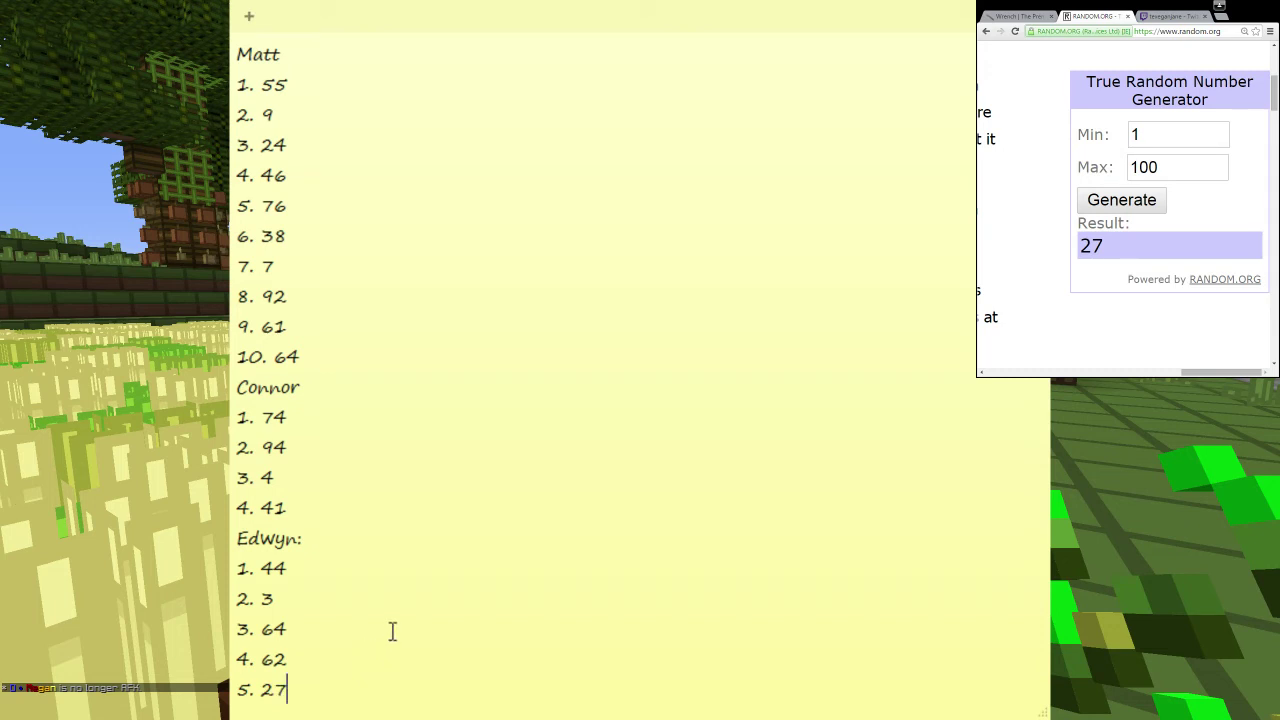
left_click(497, 356)
left_click(522, 240)
left_click(574, 329)
Step: Bold Connor's winning line '2. 94' with Ctrl+B
left_click_drag(608, 680, 375, 28)
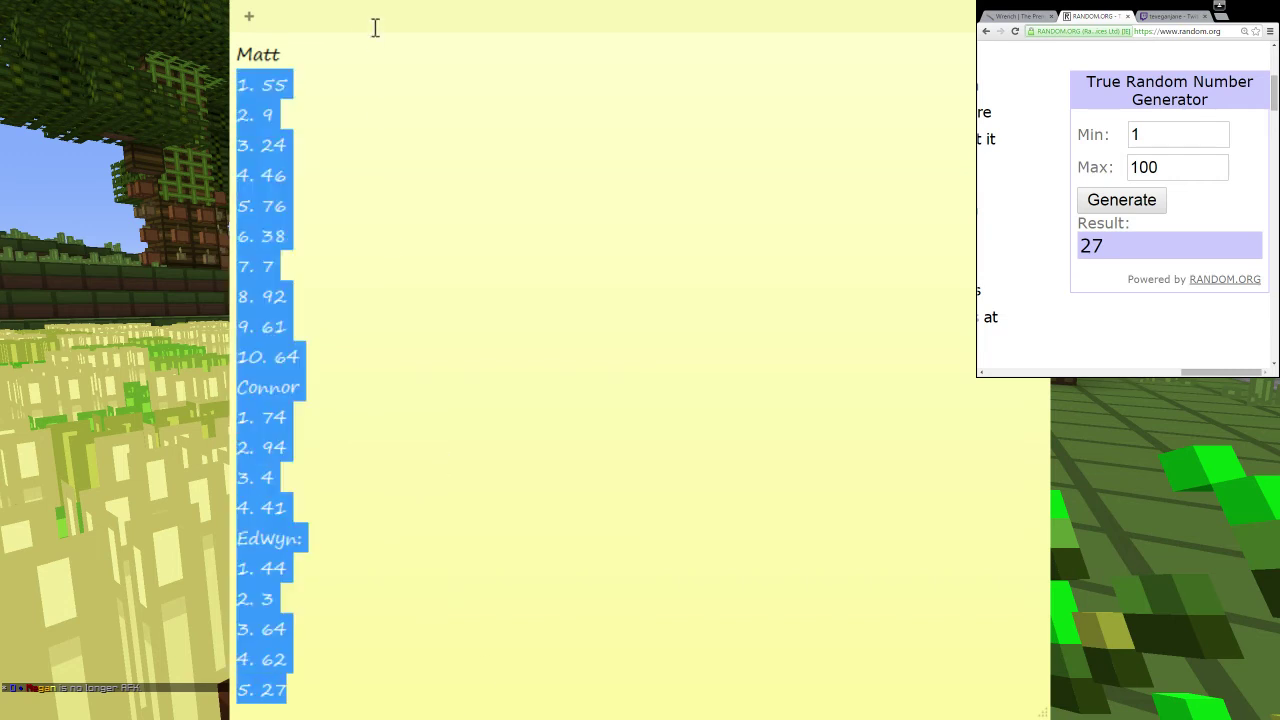
left_click(734, 413)
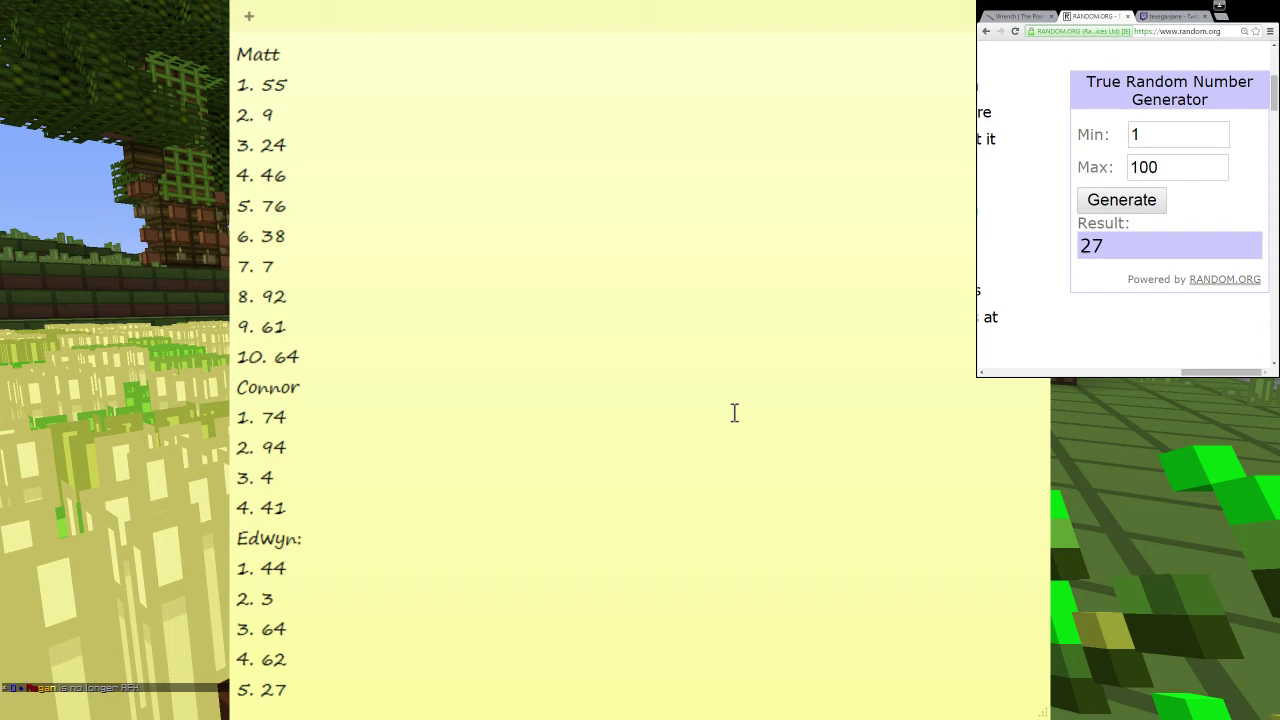
triple_click(309, 455)
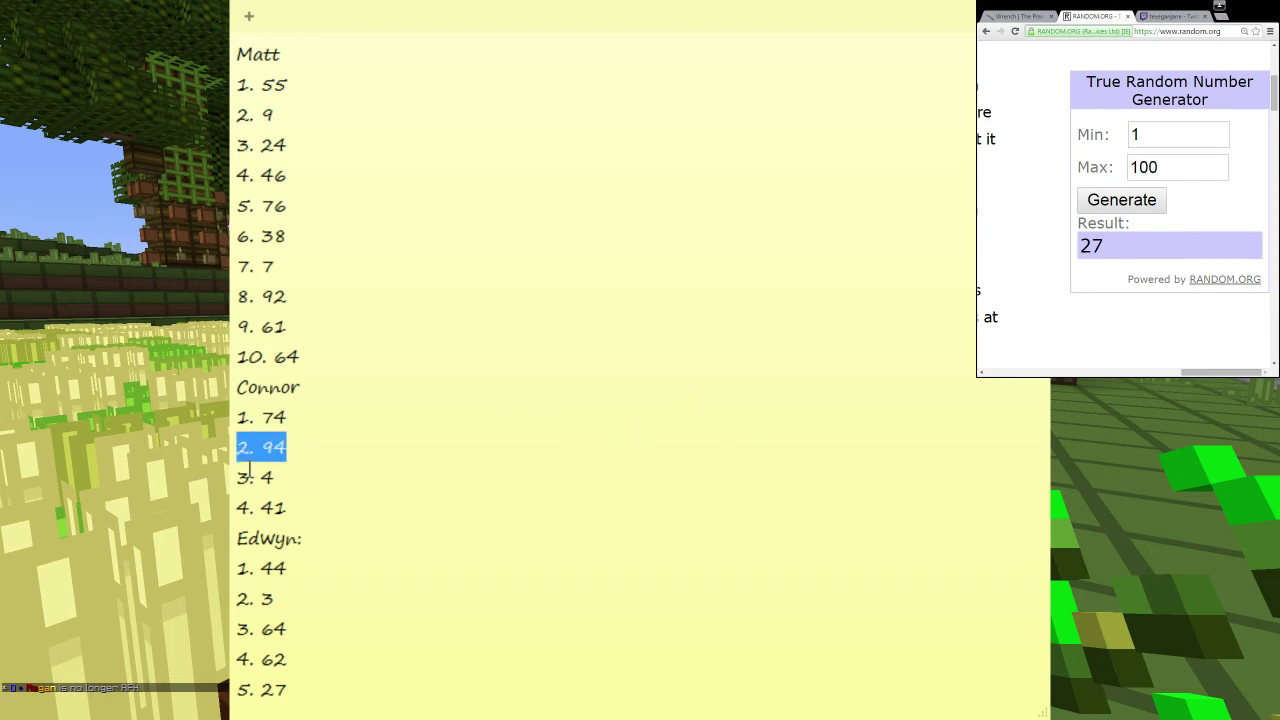
left_click(660, 351)
left_click(429, 580)
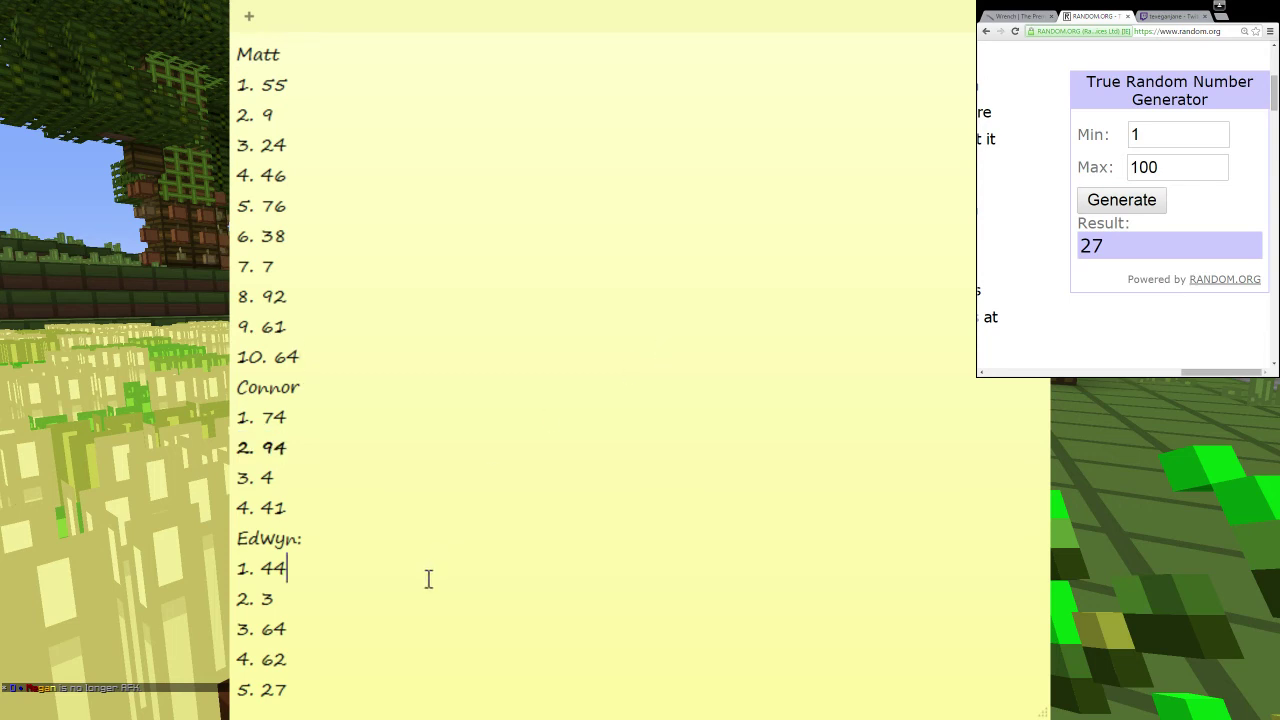
triple_click(325, 454)
key("ctrl+b")
left_click(568, 477)
left_click(403, 634)
left_click(365, 473)
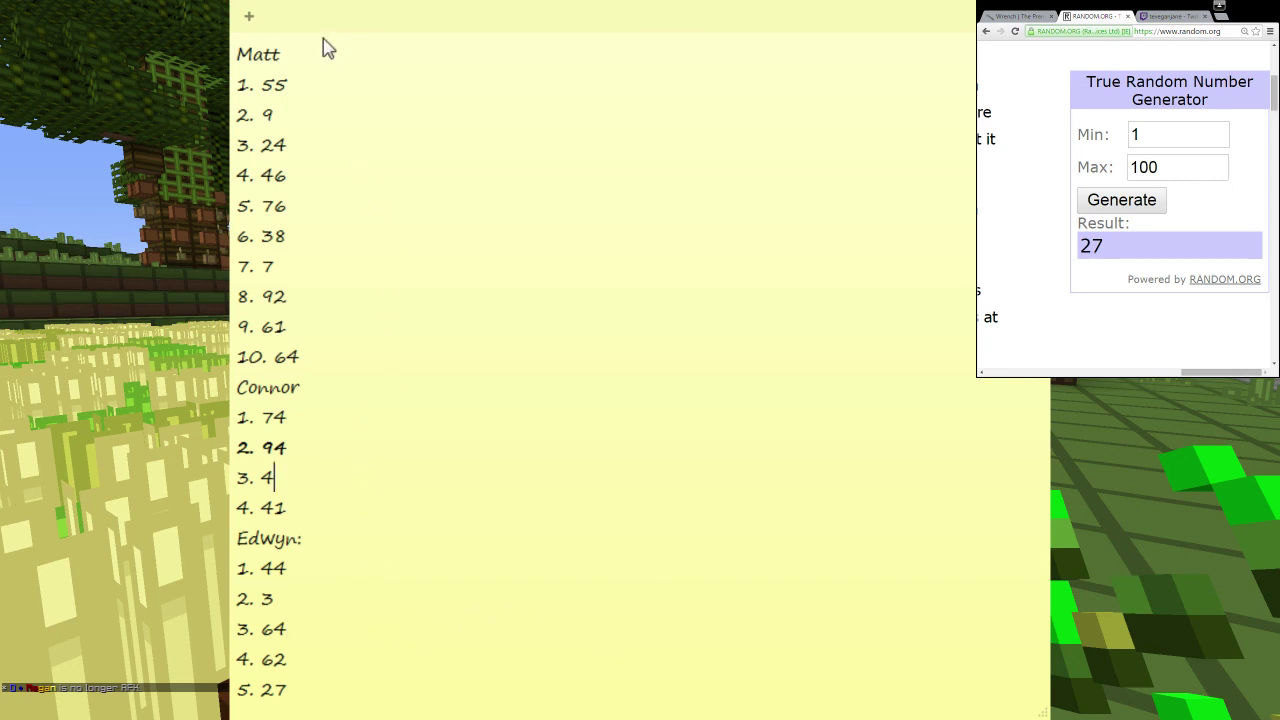